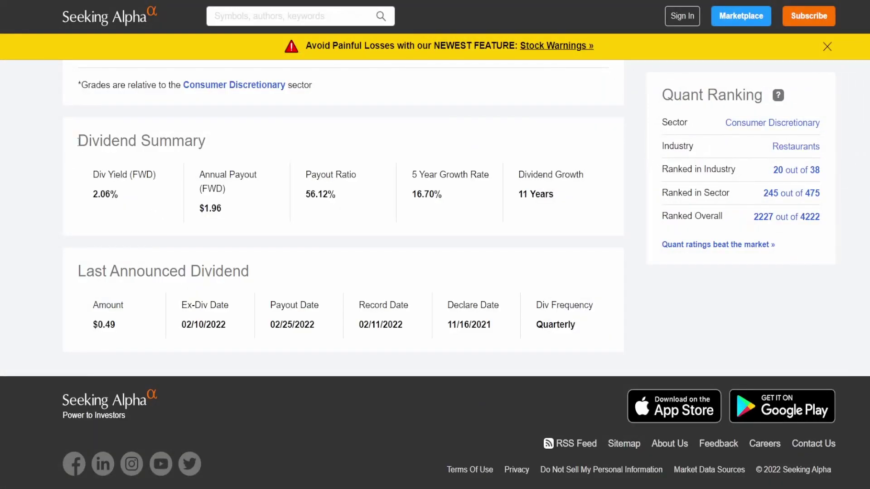
pyautogui.moveTo(77, 141); pyautogui.dragTo(206, 145)
pyautogui.click(183, 151)
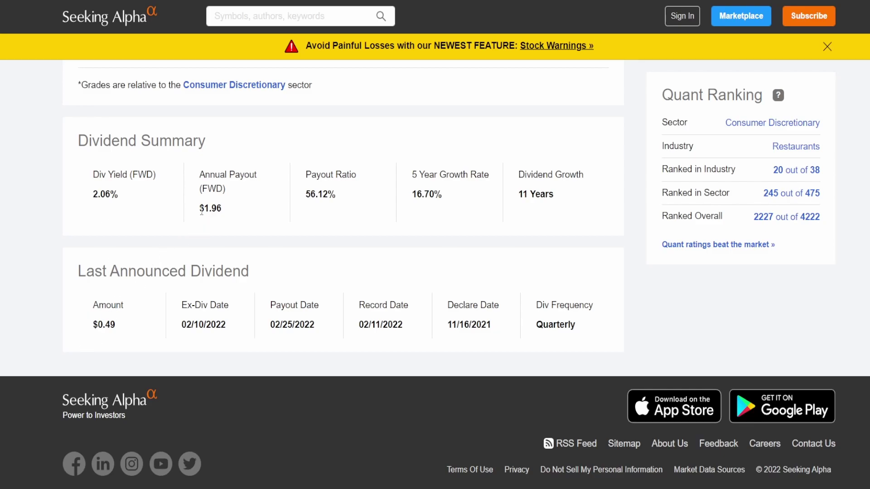
pyautogui.doubleClick(226, 216)
pyautogui.click(313, 193)
pyautogui.doubleClick(313, 193)
pyautogui.click(346, 204)
pyautogui.moveTo(412, 174); pyautogui.dragTo(476, 176)
pyautogui.click(460, 195)
pyautogui.moveTo(413, 194); pyautogui.dragTo(442, 194)
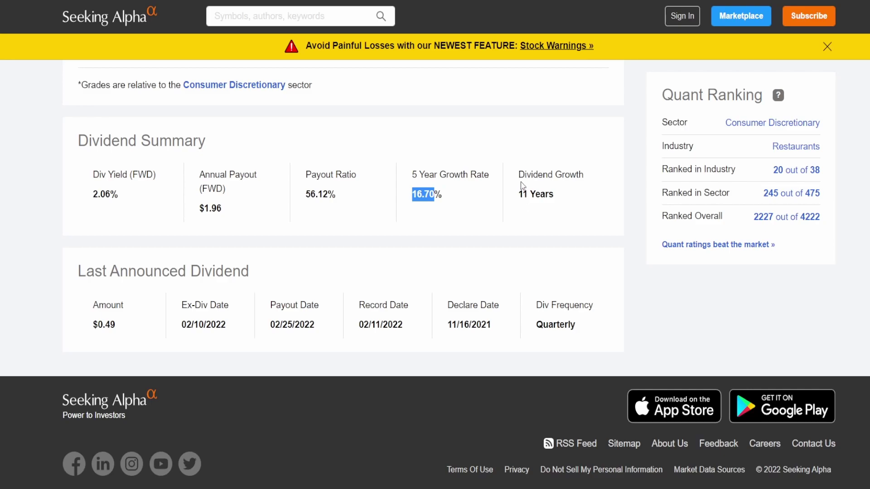
pyautogui.moveTo(524, 176); pyautogui.dragTo(605, 175)
pyautogui.click(548, 192)
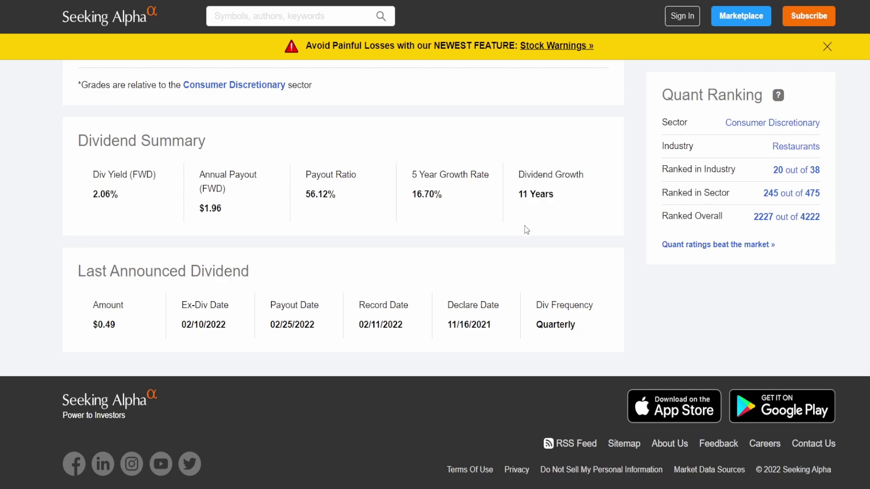
pyautogui.moveTo(182, 305); pyautogui.dragTo(210, 306)
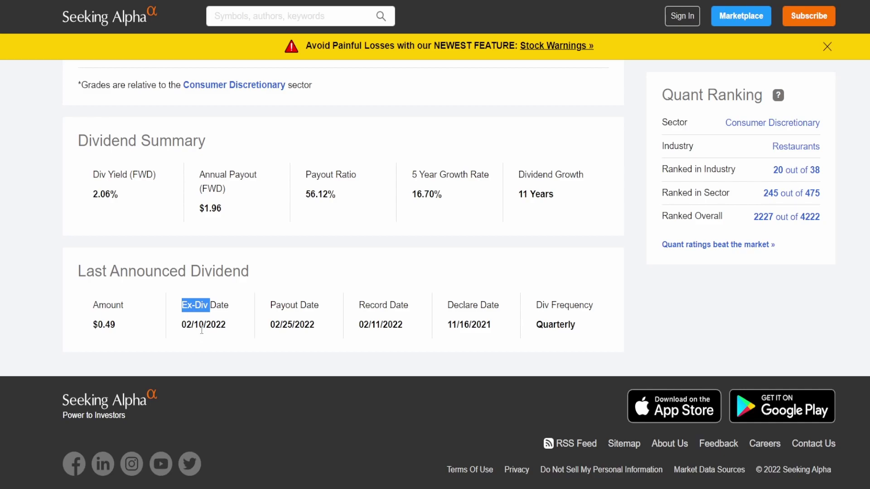
pyautogui.click(194, 327)
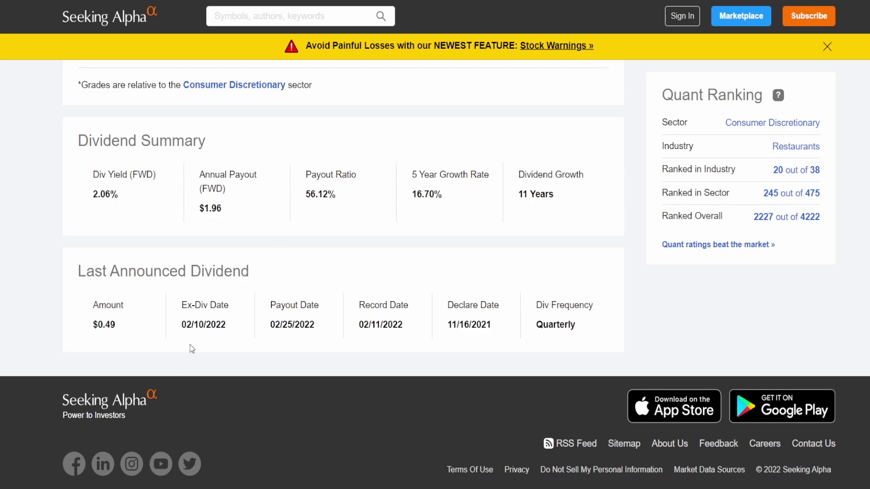
pyautogui.moveTo(270, 303); pyautogui.dragTo(294, 305)
pyautogui.click(302, 324)
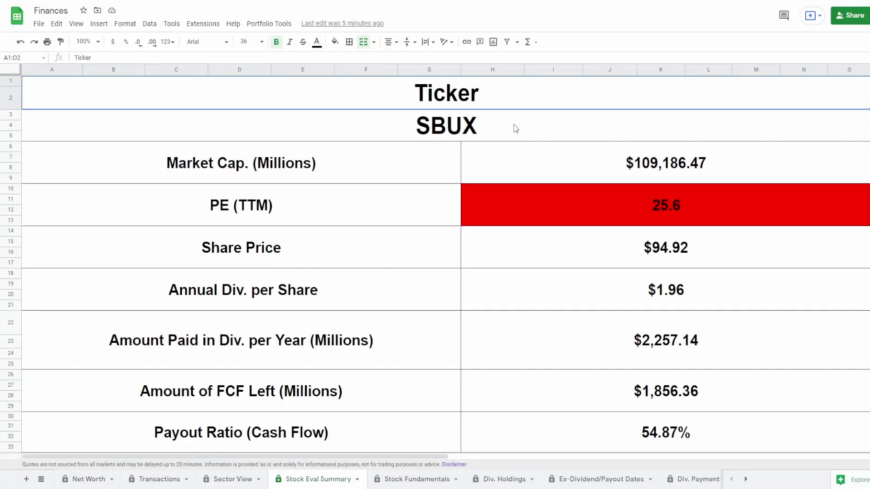
# - Inspect the formulas behind the SBUX Market Cap, PE and Share Price cells
pyautogui.click(525, 173)
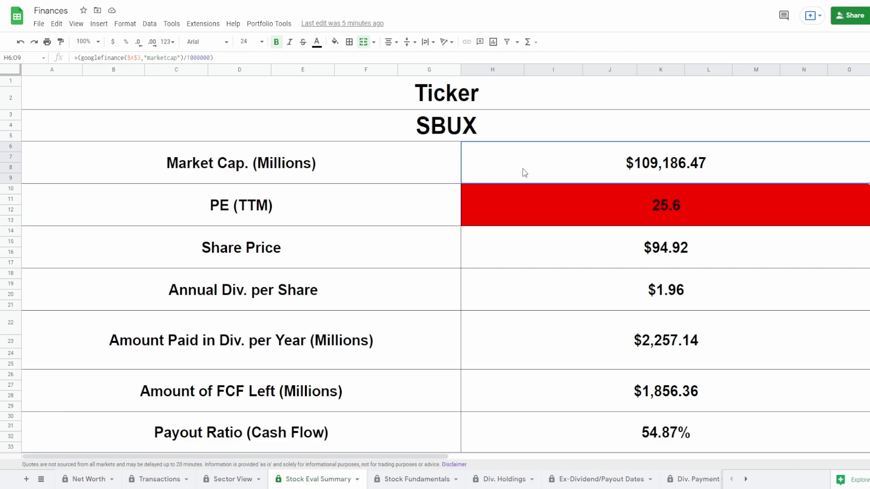
pyautogui.click(528, 205)
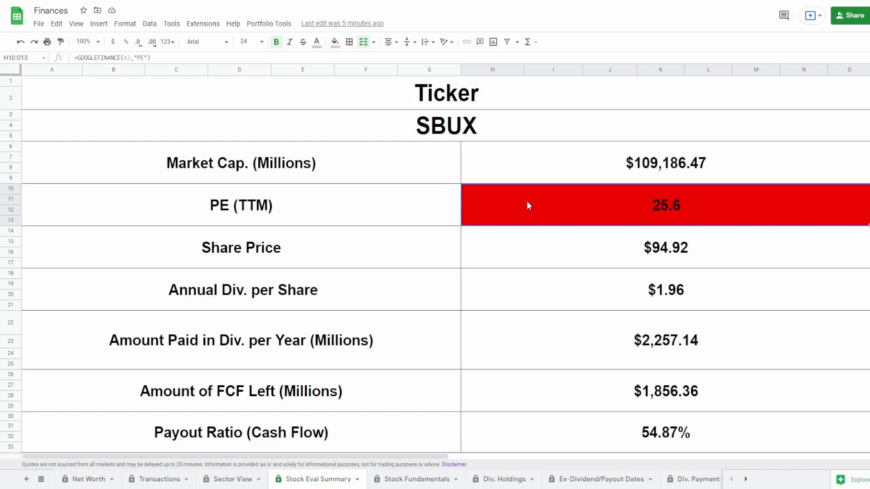
pyautogui.click(565, 249)
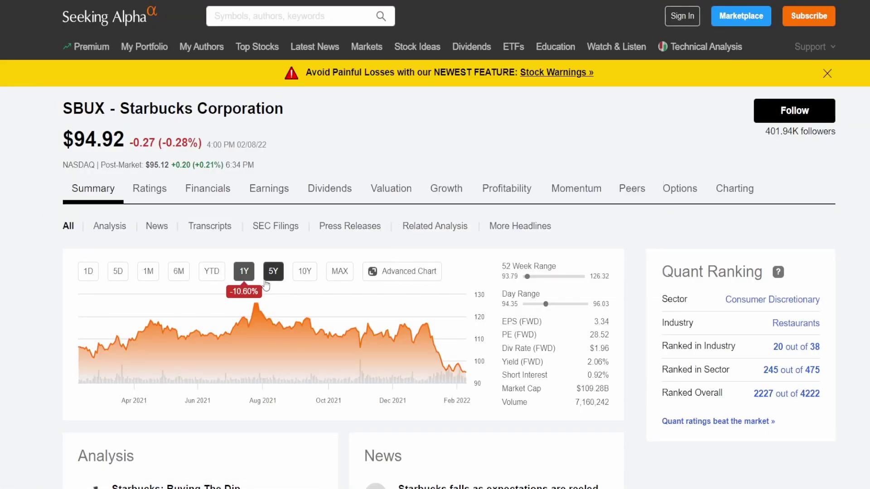
# - View the one-year price chart on Seeking Alpha's SBUX summary page
pyautogui.moveTo(225, 363)
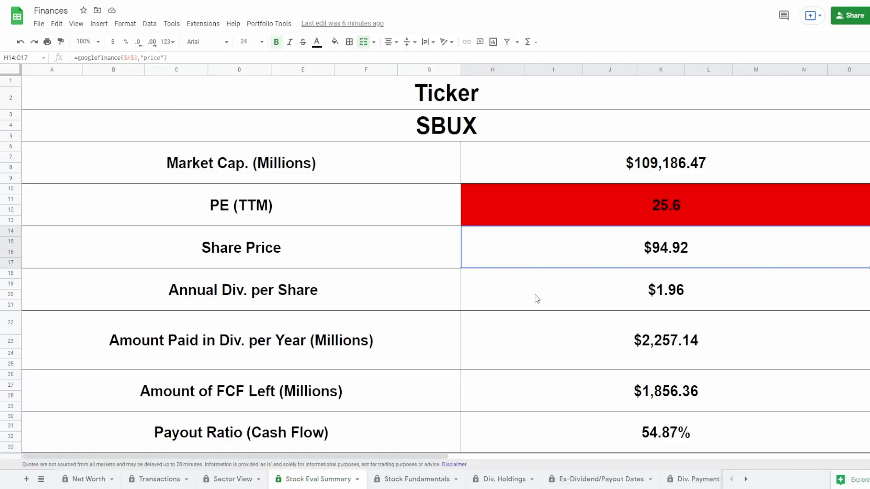
# - Inspect the $1.96 Annual Div., Amount Paid, FCF Left and 54.87% Payout Ratio formulas
pyautogui.click(538, 295)
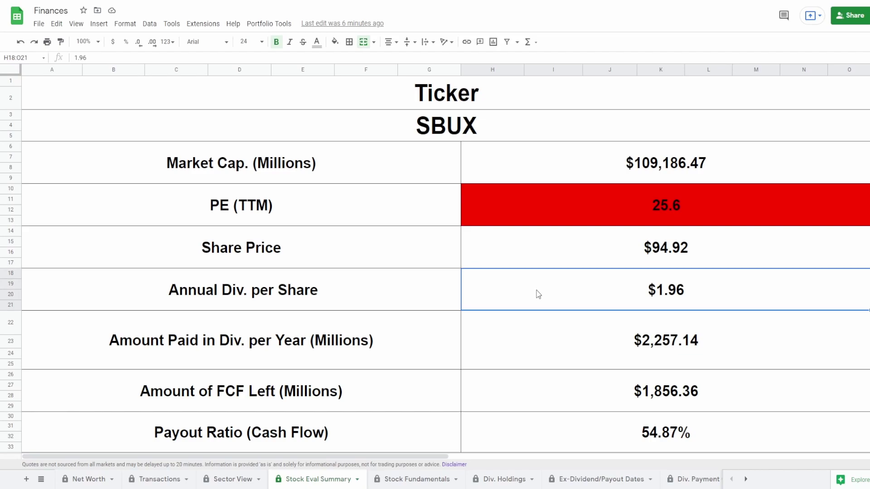
pyautogui.click(554, 348)
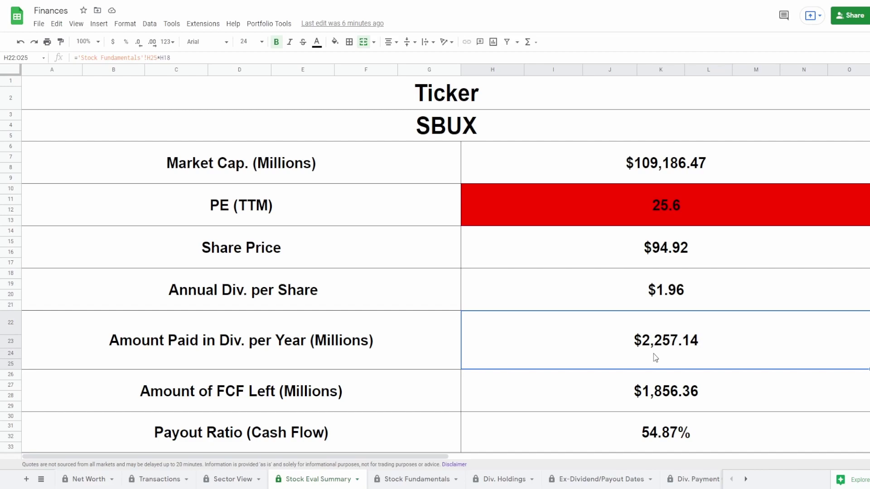
pyautogui.click(653, 388)
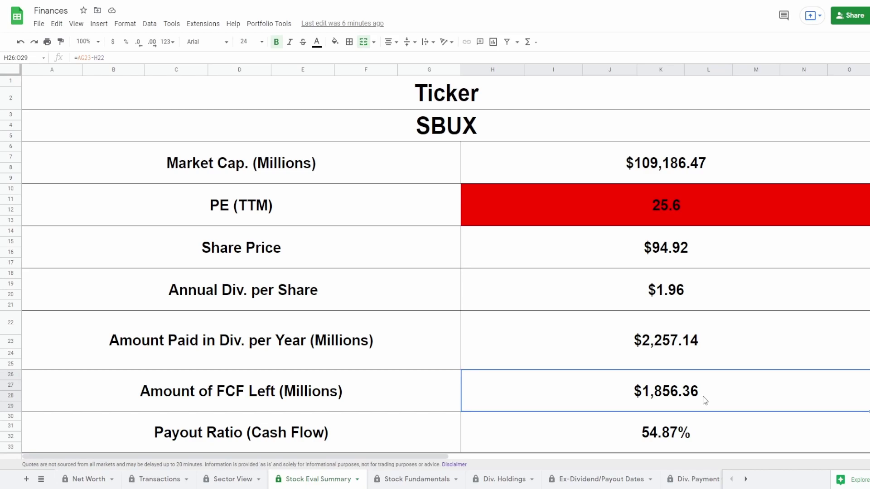
pyautogui.click(678, 432)
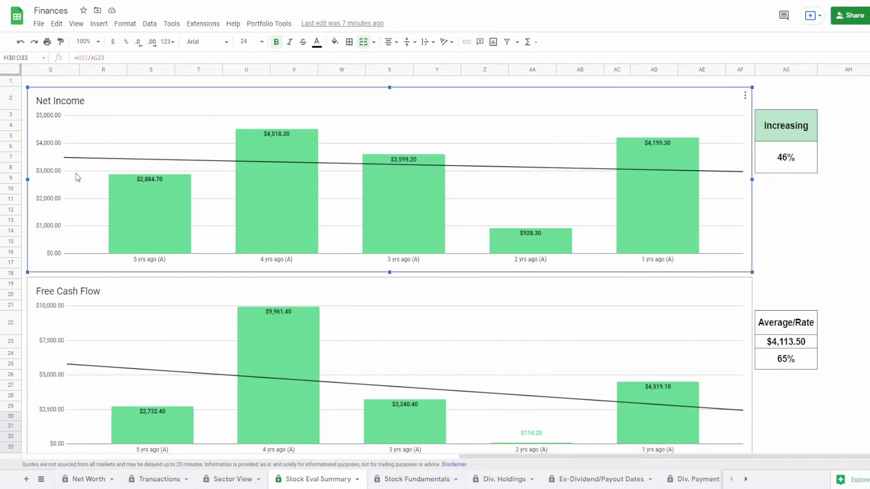
# - Read the Net Income chart's yearly bars and check the 46% Increasing trend formula
pyautogui.moveTo(123, 225)
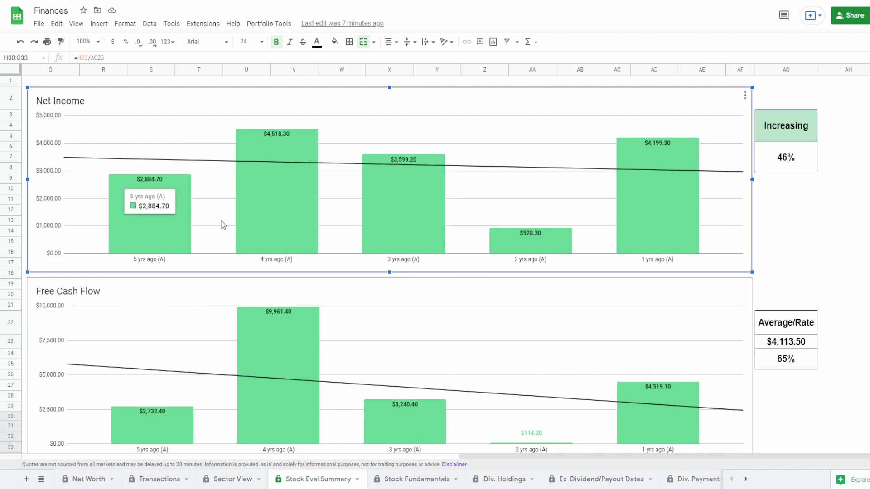
pyautogui.moveTo(620, 199)
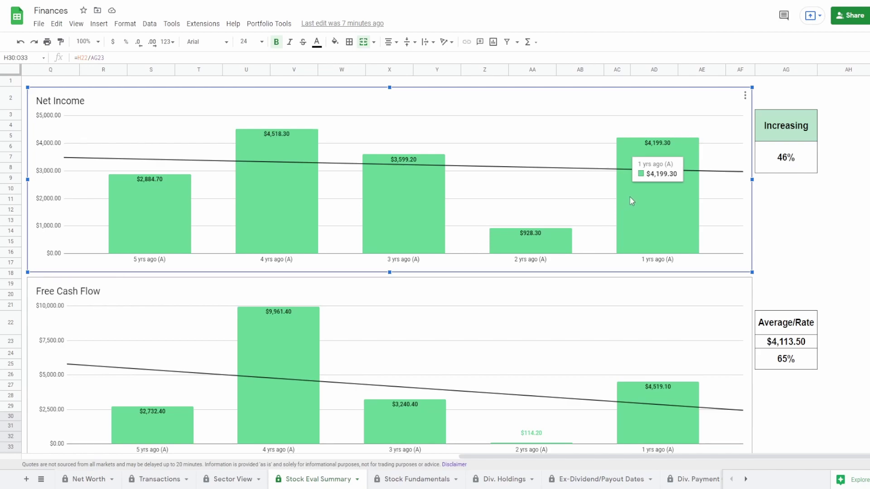
pyautogui.click(787, 159)
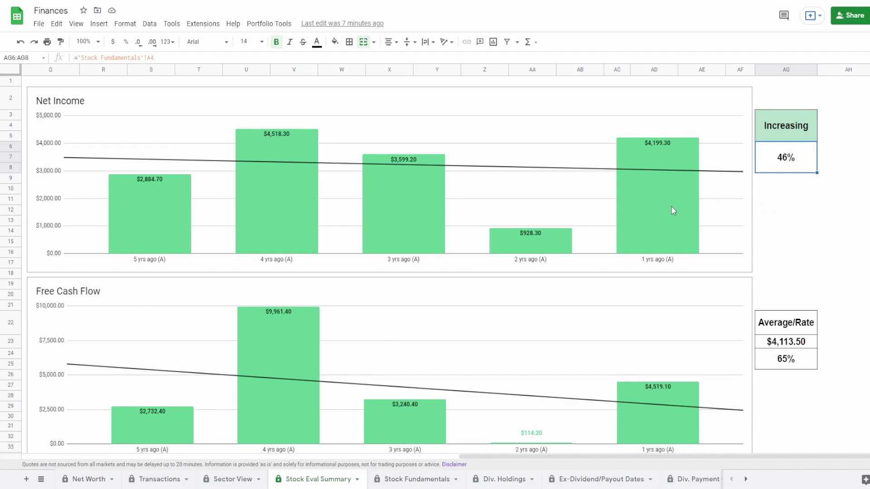
pyautogui.click(527, 248)
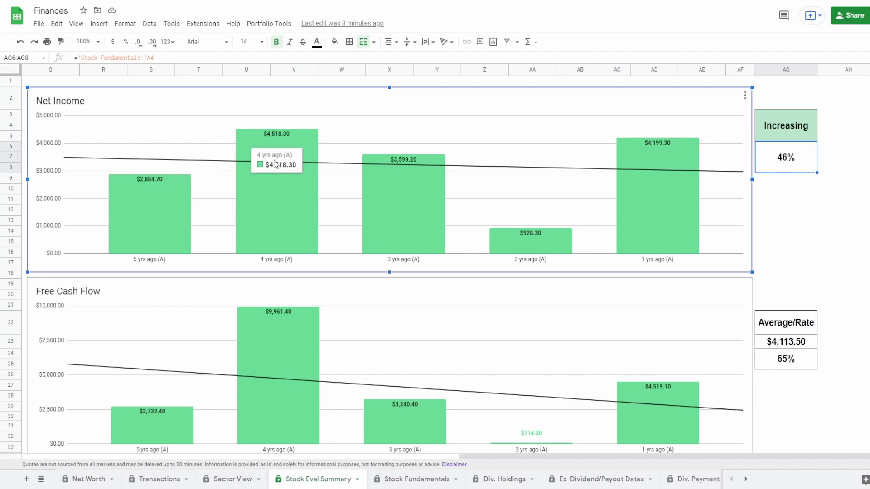
pyautogui.moveTo(443, 164)
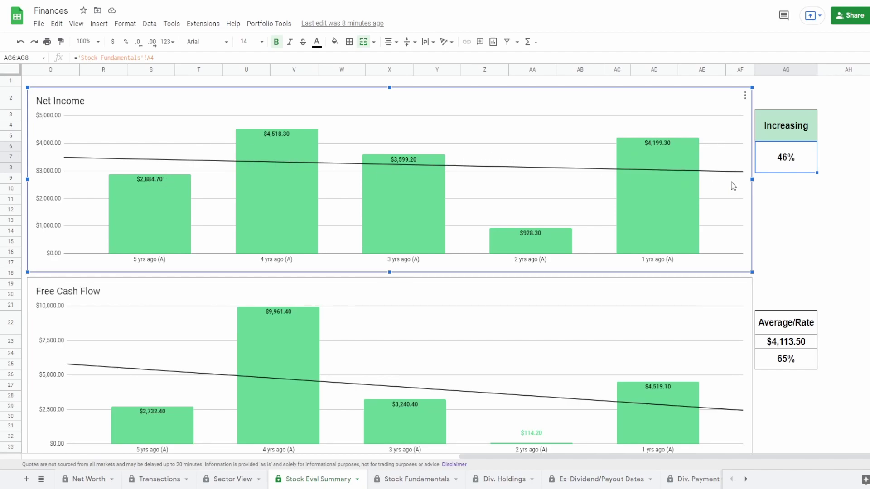
# - Scroll to the Free Cash Flow chart and read its yearly bar values
pyautogui.scroll(-3, 733, 185)
pyautogui.click(565, 246)
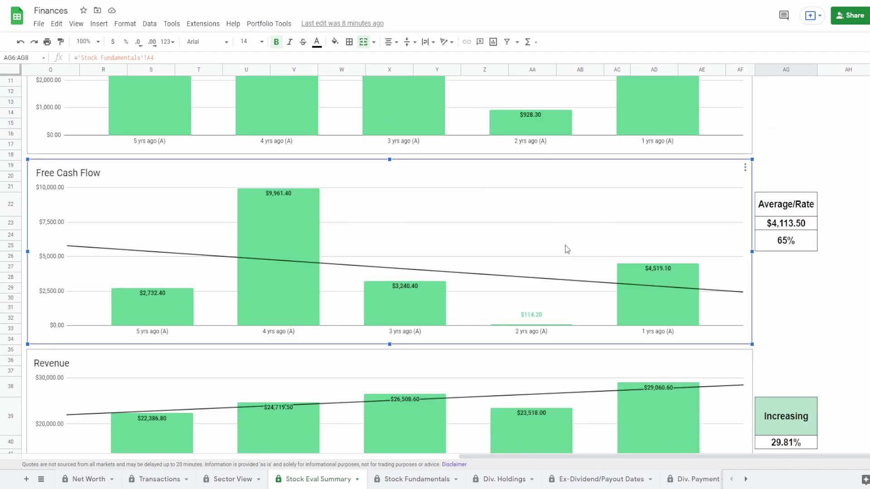
pyautogui.moveTo(146, 311)
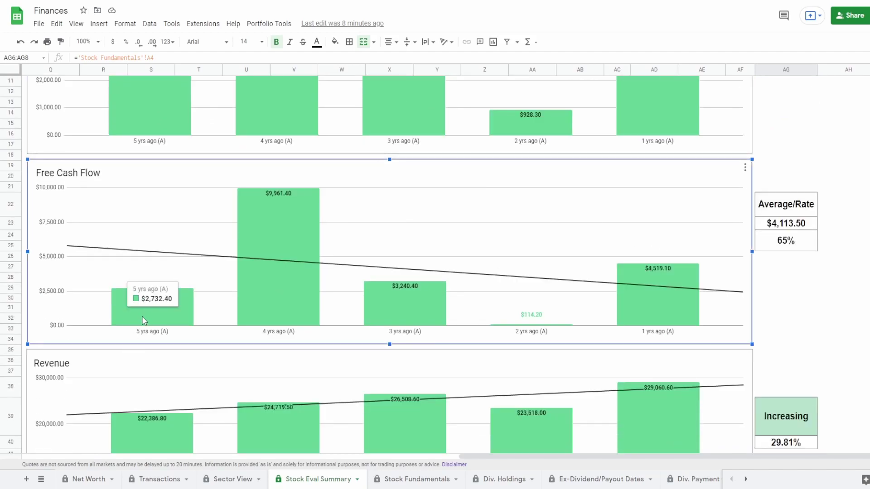
pyautogui.moveTo(663, 311)
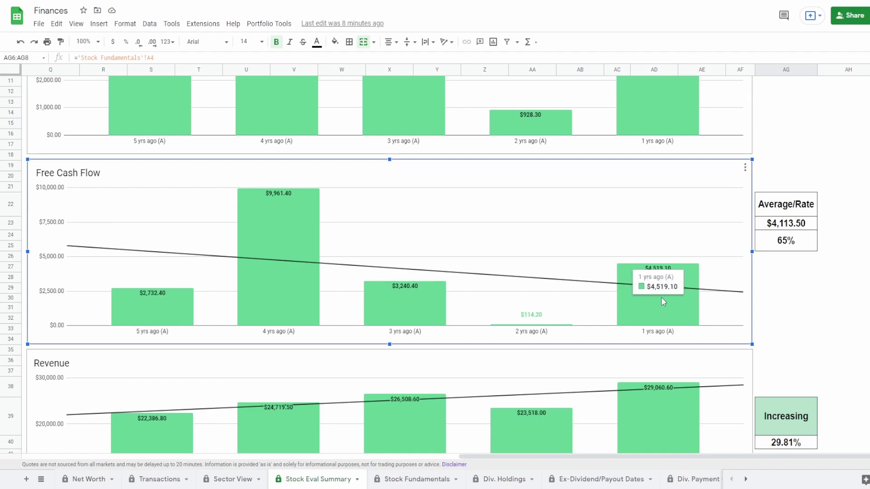
# - Check the 65% rate and $4,113.50 average formulas, then re-read the Free Cash Flow bars
pyautogui.click(792, 244)
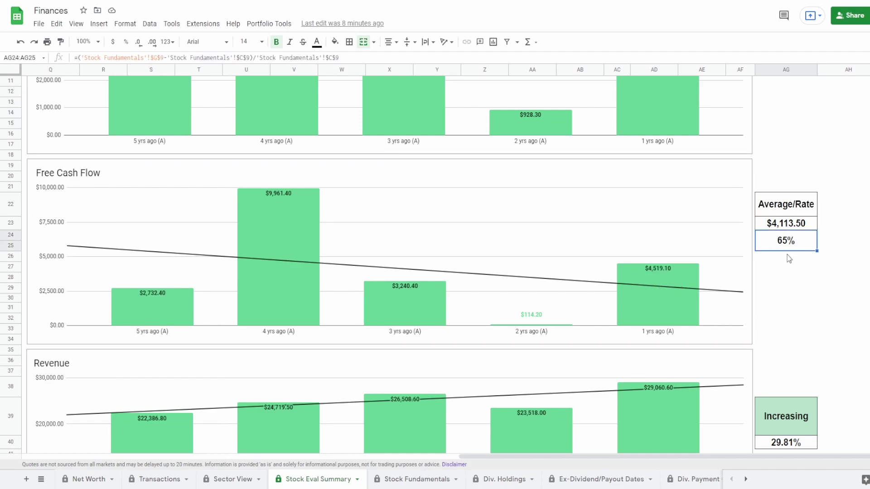
pyautogui.click(804, 227)
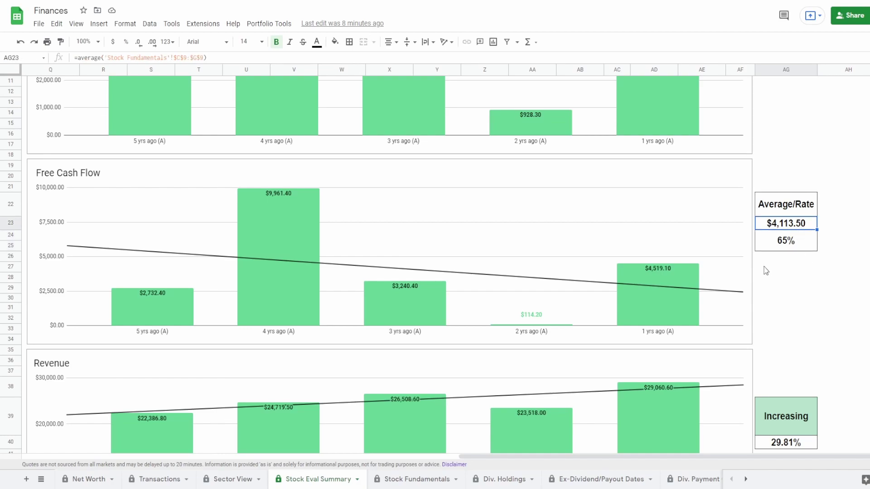
pyautogui.click(546, 324)
pyautogui.moveTo(557, 330)
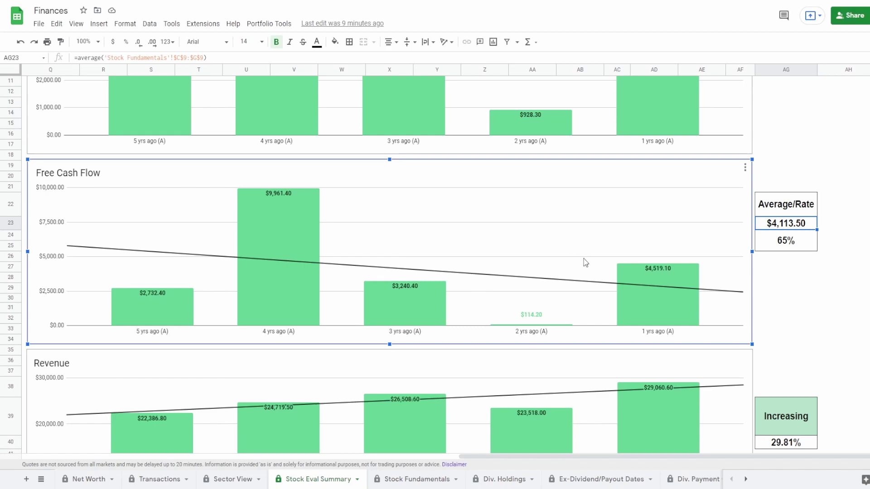
pyautogui.moveTo(304, 223)
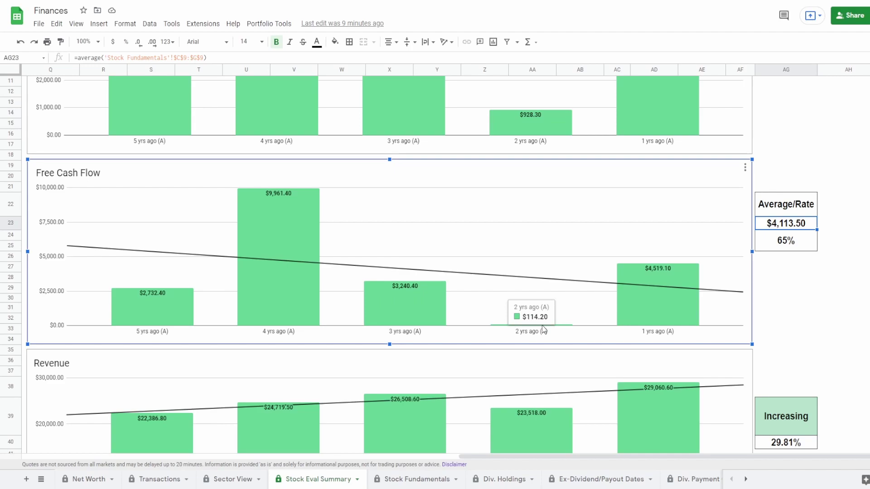
# - Read the Revenue bars and 29.81% growth formula in AG40, then select the Total Assets-Total Liabilities chart
pyautogui.scroll(-5, 544, 329)
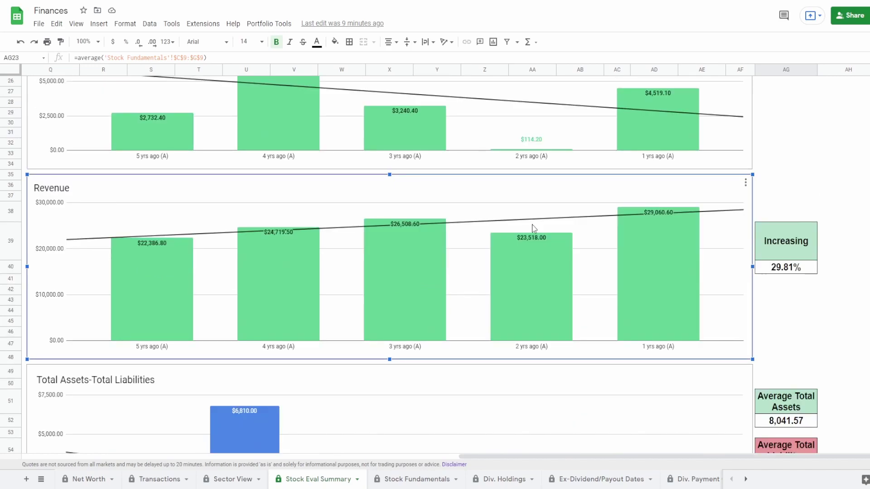
pyautogui.moveTo(151, 290)
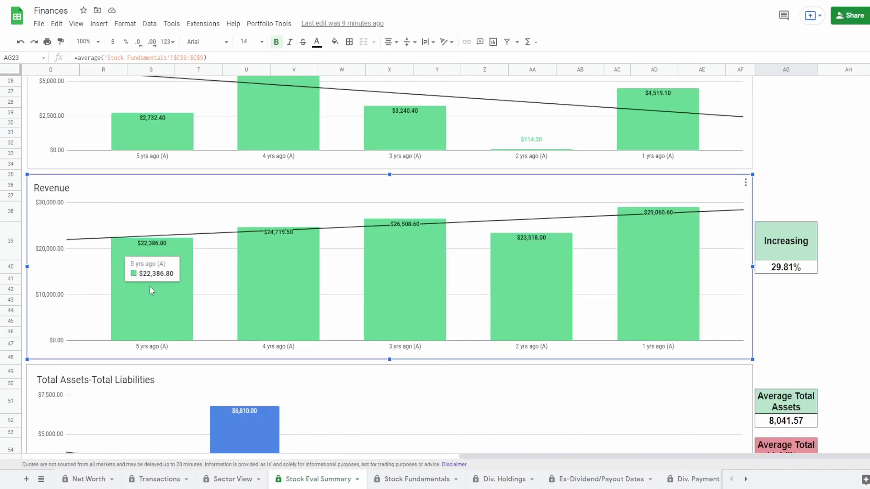
pyautogui.moveTo(640, 281)
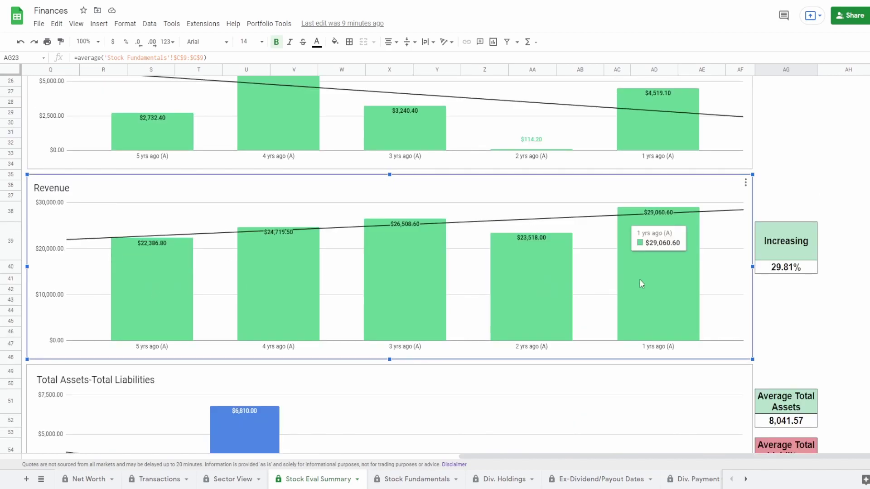
pyautogui.click(764, 272)
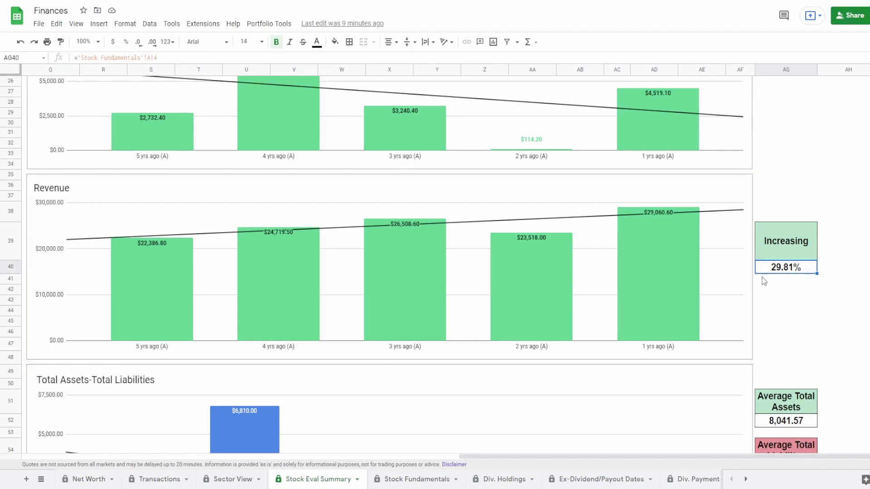
pyautogui.click(505, 272)
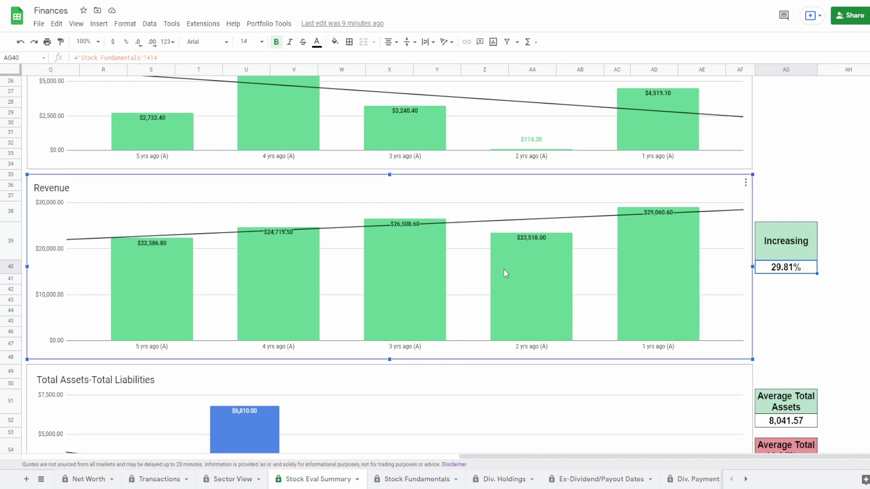
pyautogui.moveTo(533, 283)
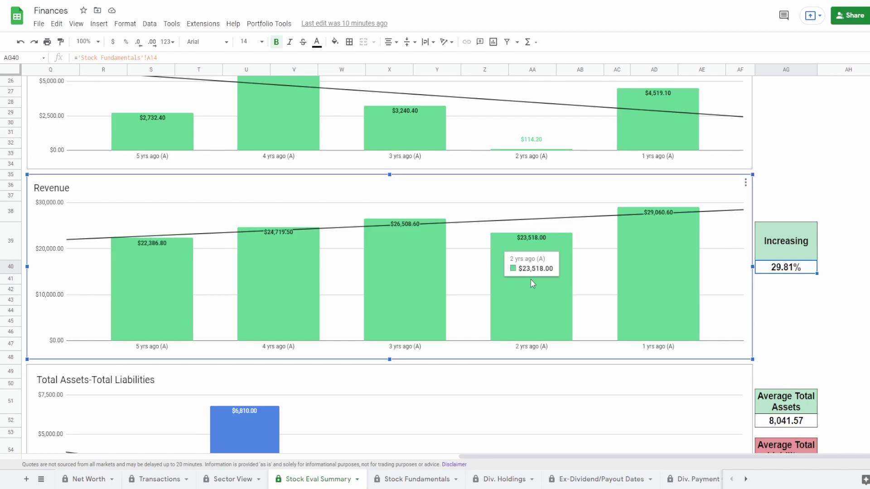
pyautogui.scroll(-5, 531, 279)
pyautogui.click(406, 312)
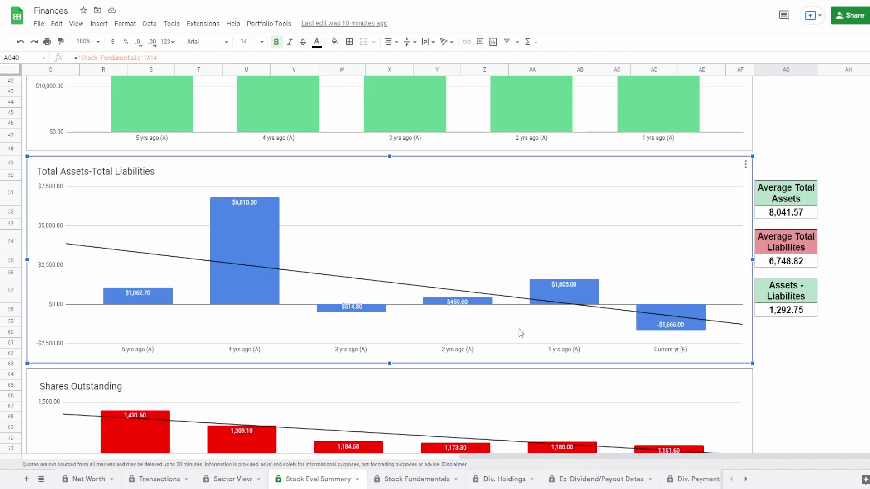
# - Check the average total assets, average total liabilities and 1,292.75 difference formulas in AG52, AG55, AG58
pyautogui.moveTo(644, 327)
pyautogui.moveTo(679, 312)
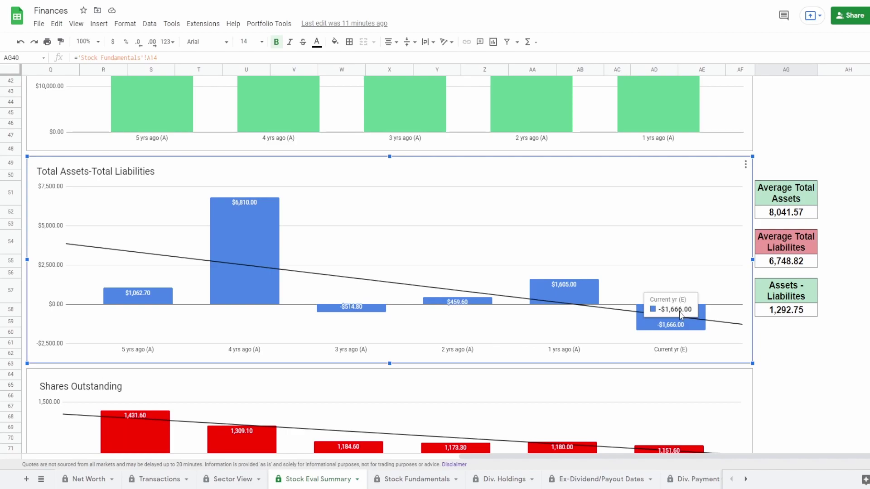
pyautogui.click(809, 212)
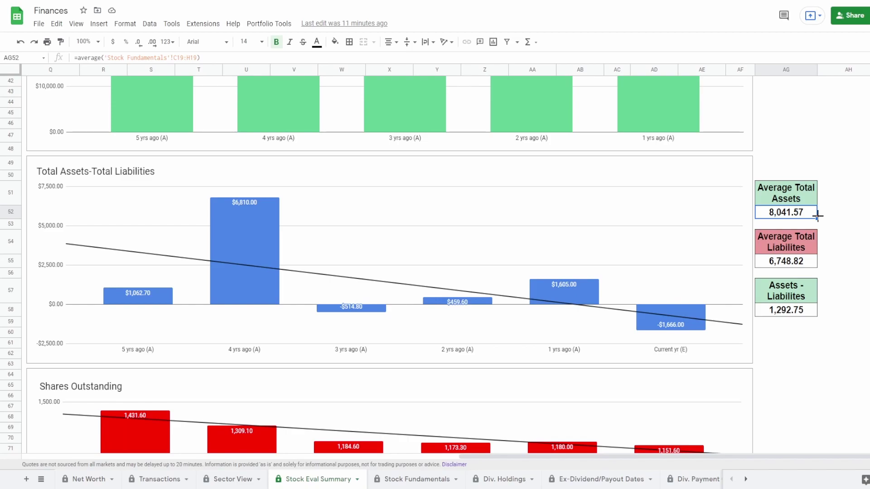
pyautogui.click(797, 242)
pyautogui.click(803, 262)
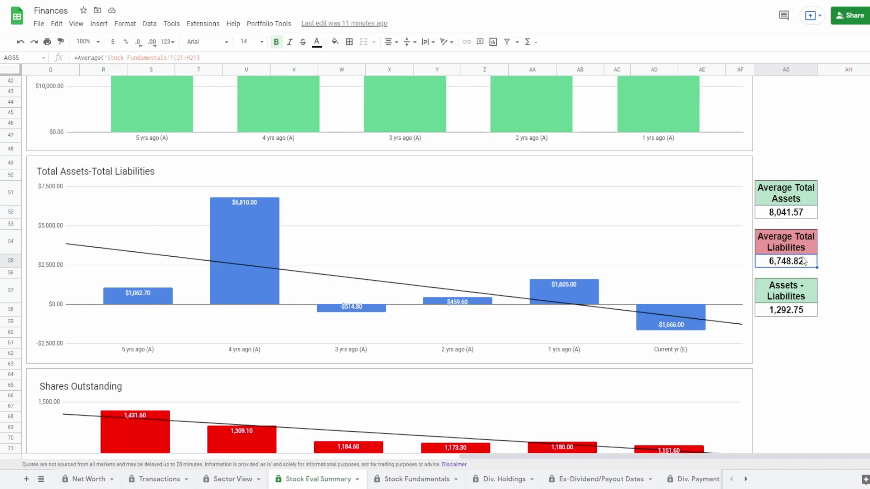
pyautogui.click(799, 310)
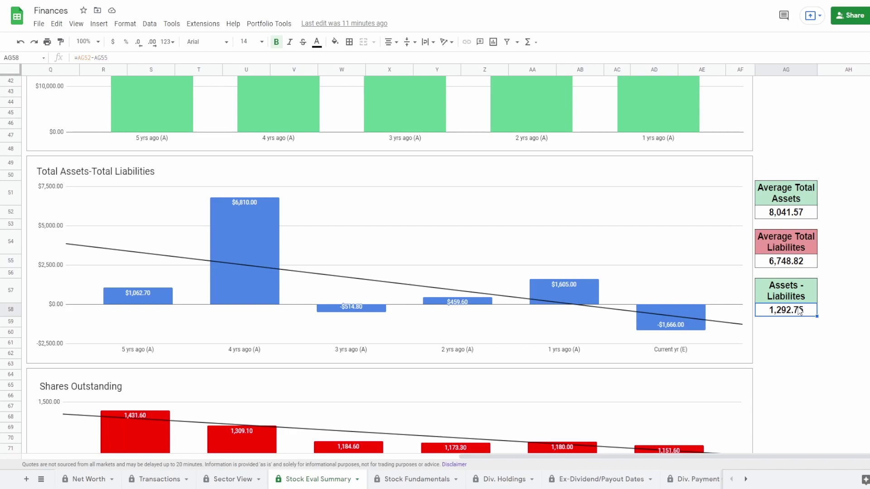
# - Read the Shares Outstanding bars and the 5-year and previous-to-current share change formulas
pyautogui.scroll(-5, 800, 310)
pyautogui.click(100, 258)
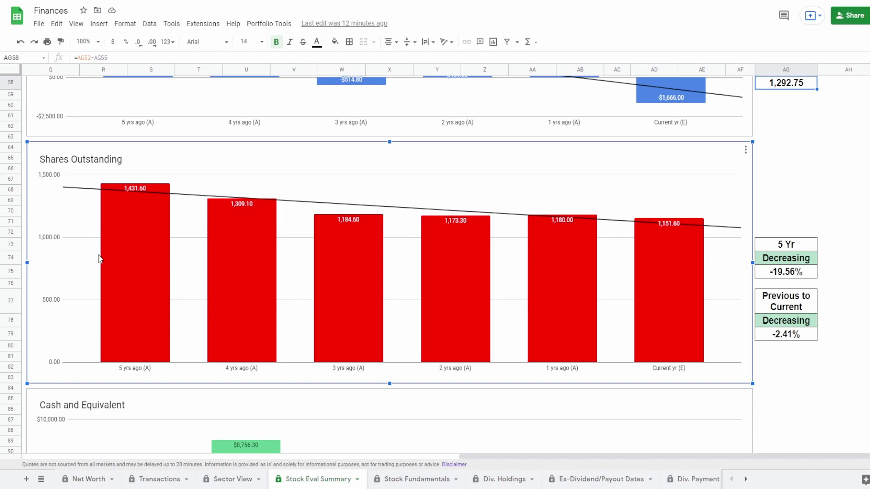
pyautogui.moveTo(145, 299)
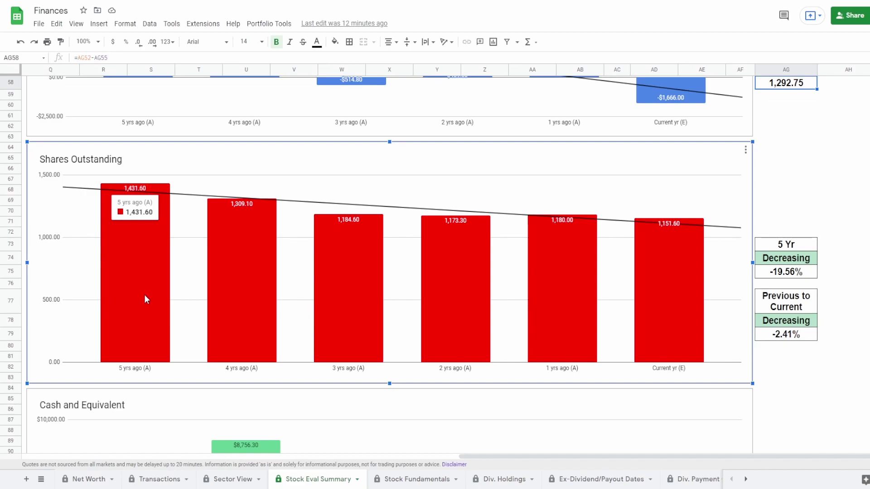
pyautogui.moveTo(672, 292)
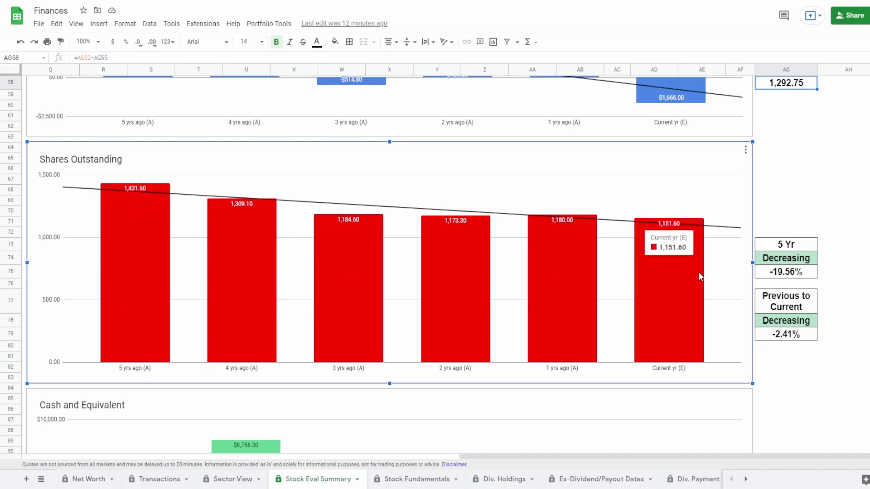
pyautogui.click(784, 272)
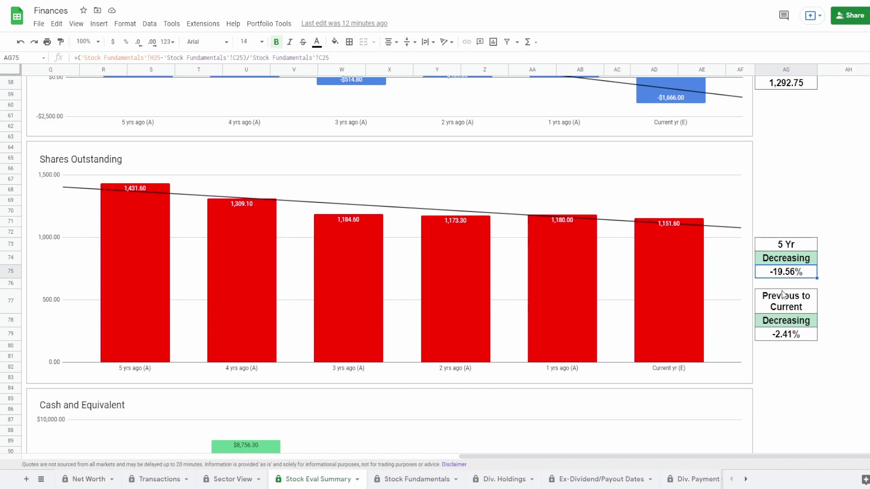
pyautogui.click(780, 309)
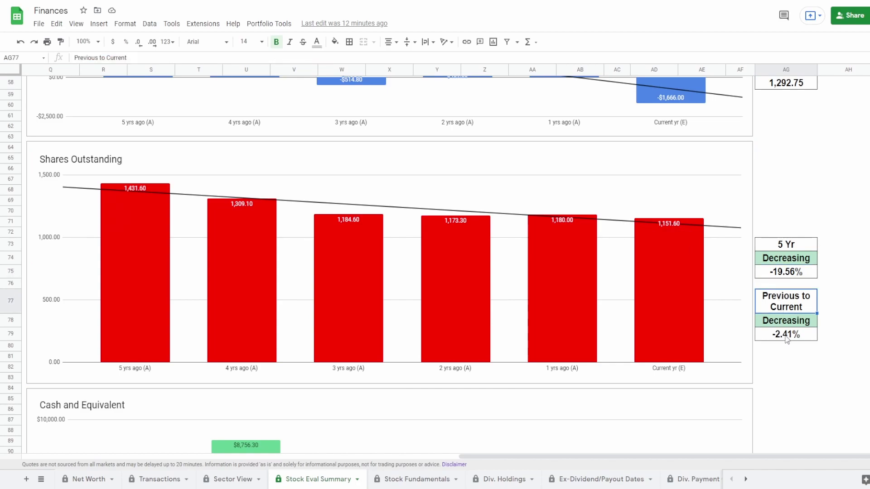
pyautogui.click(786, 338)
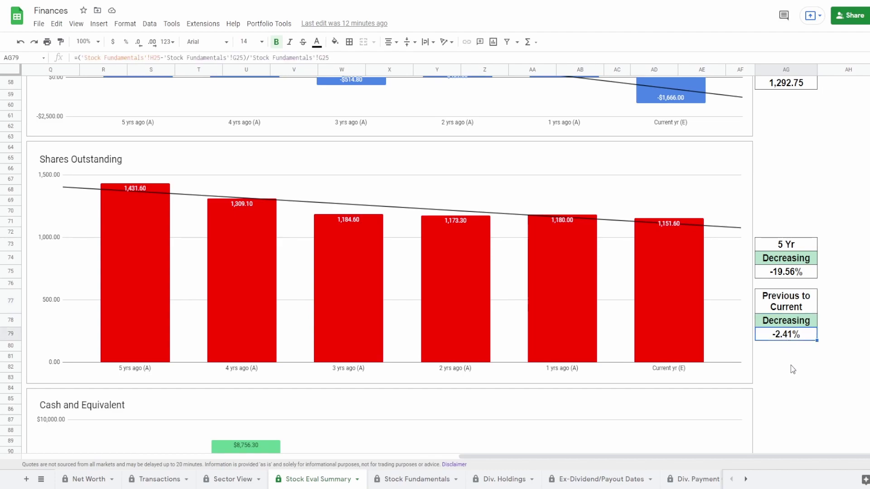
# - Scroll to the Cash and Equivalent chart and read its yearly bar values
pyautogui.scroll(-5, 793, 369)
pyautogui.click(719, 256)
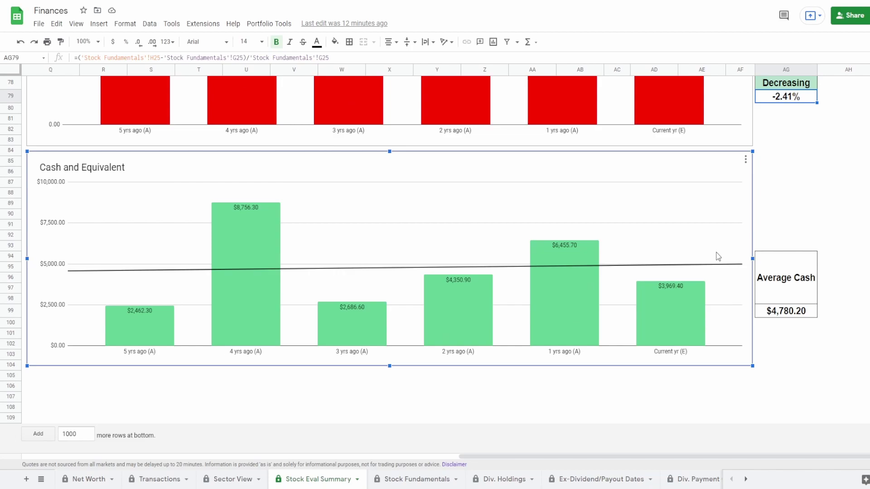
pyautogui.moveTo(675, 325)
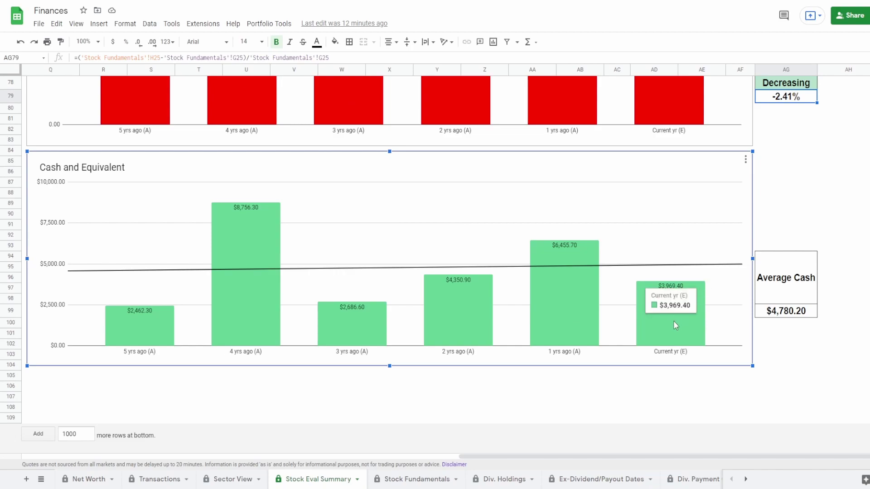
pyautogui.click(764, 311)
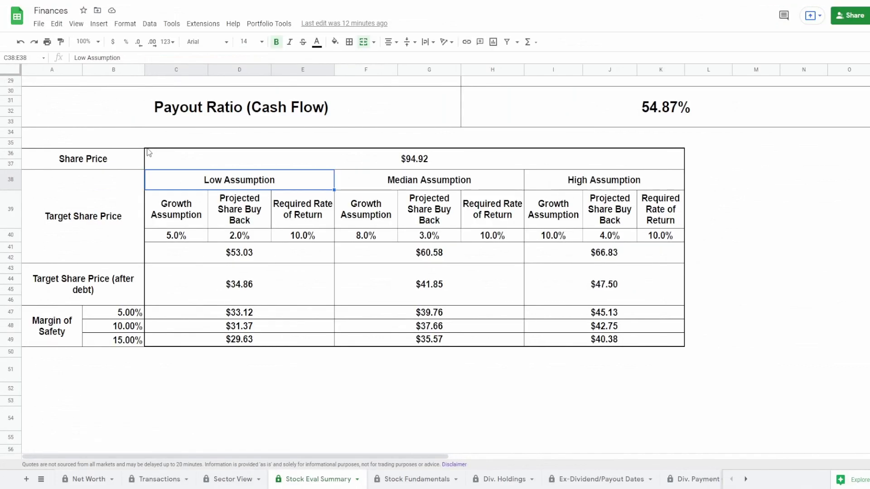
pyautogui.click(168, 216)
pyautogui.moveTo(242, 222); pyautogui.dragTo(243, 232)
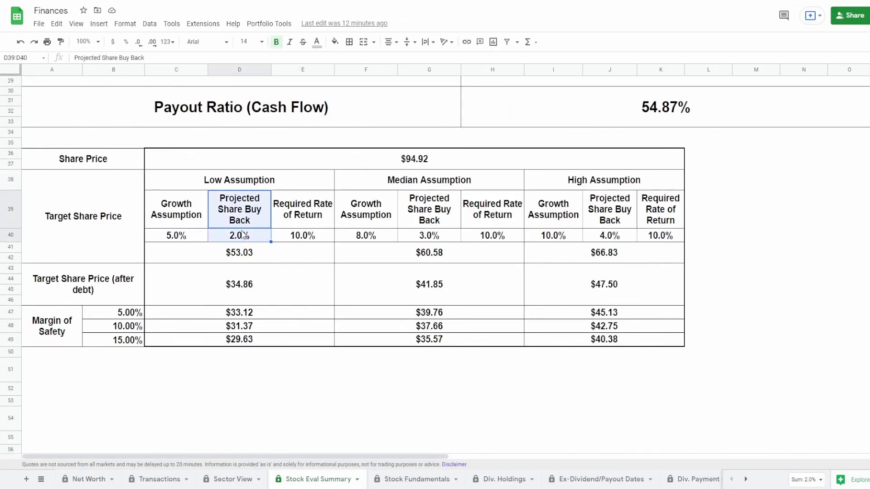
pyautogui.moveTo(288, 202); pyautogui.dragTo(303, 237)
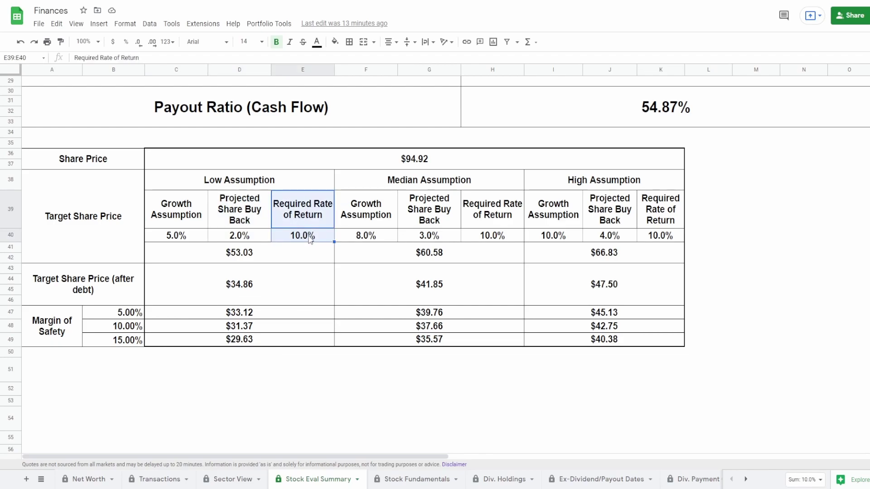
pyautogui.click(203, 241)
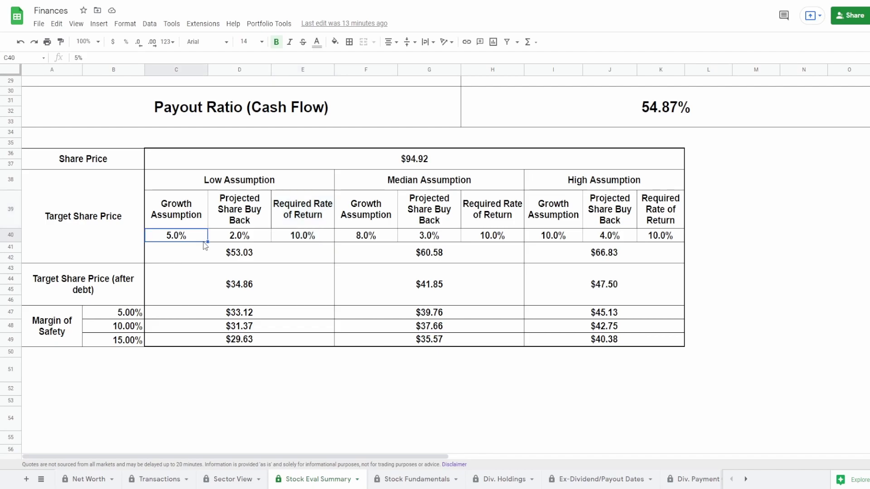
pyautogui.moveTo(241, 202); pyautogui.dragTo(246, 238)
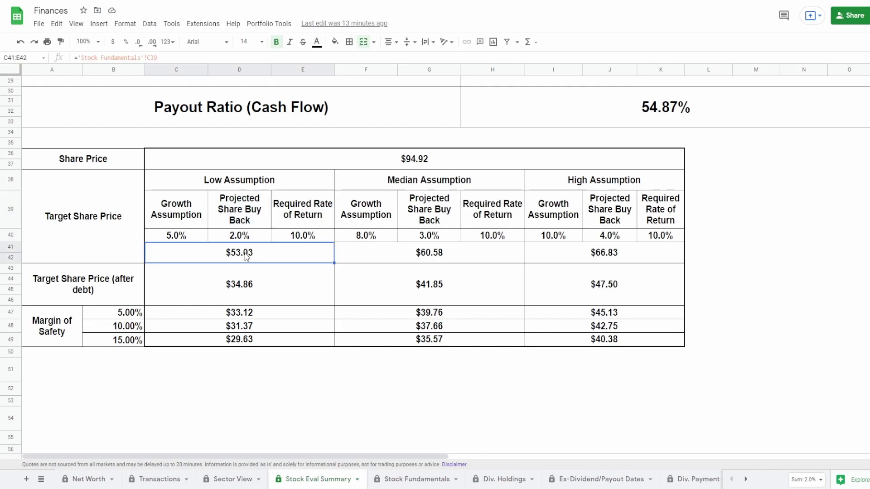
pyautogui.click(247, 256)
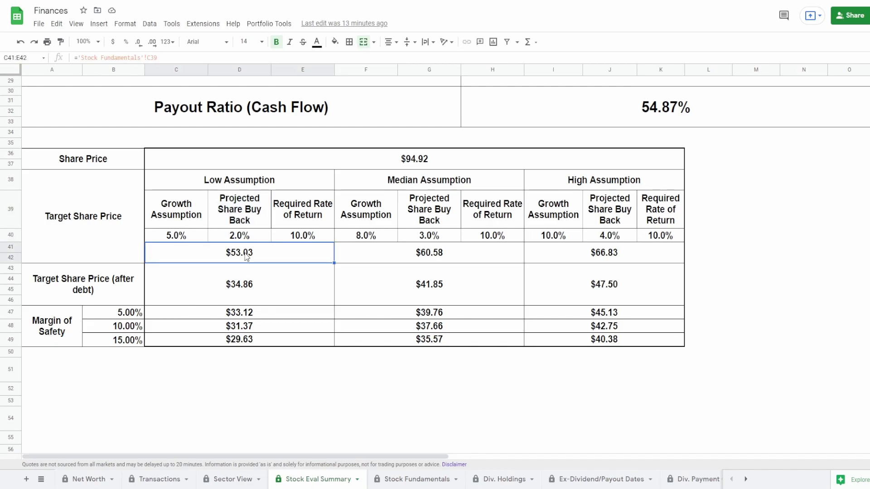
pyautogui.click(365, 261)
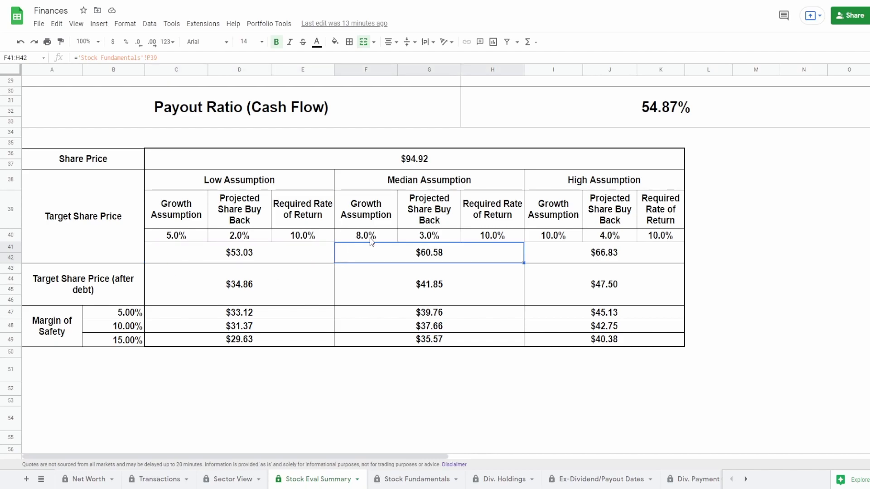
pyautogui.click(436, 236)
pyautogui.click(447, 250)
pyautogui.moveTo(553, 212); pyautogui.dragTo(571, 238)
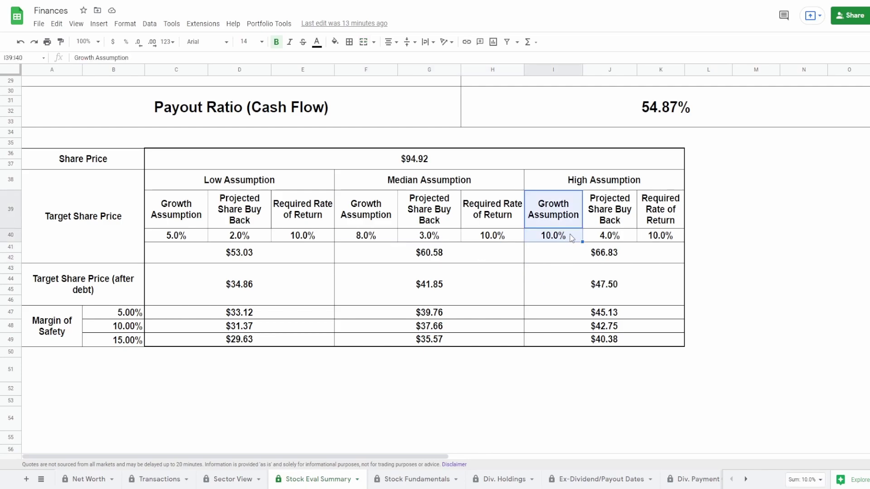
pyautogui.click(572, 238)
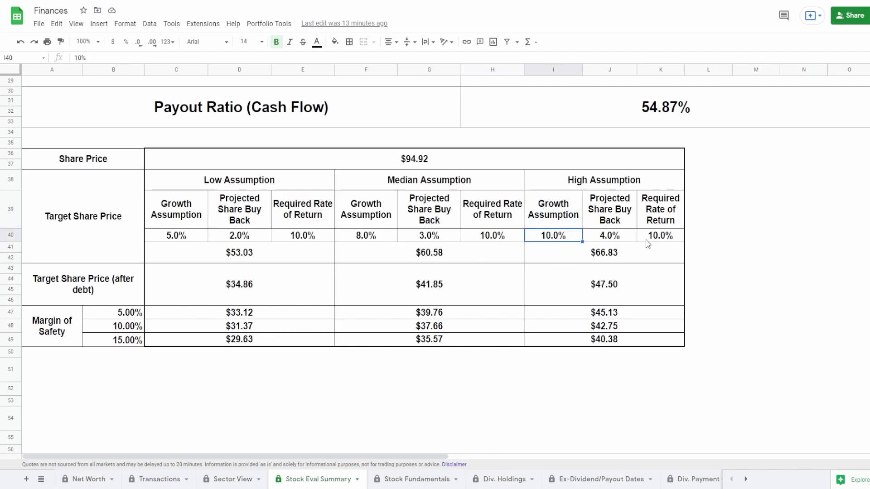
pyautogui.click(622, 237)
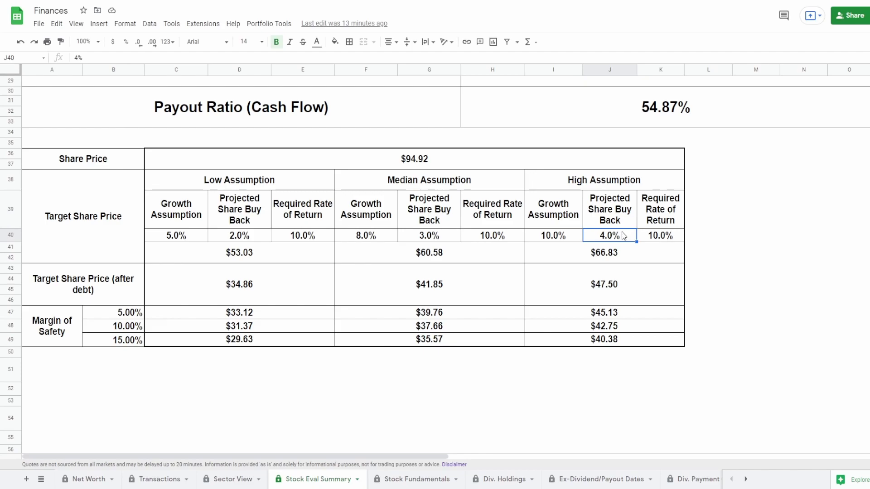
pyautogui.click(623, 257)
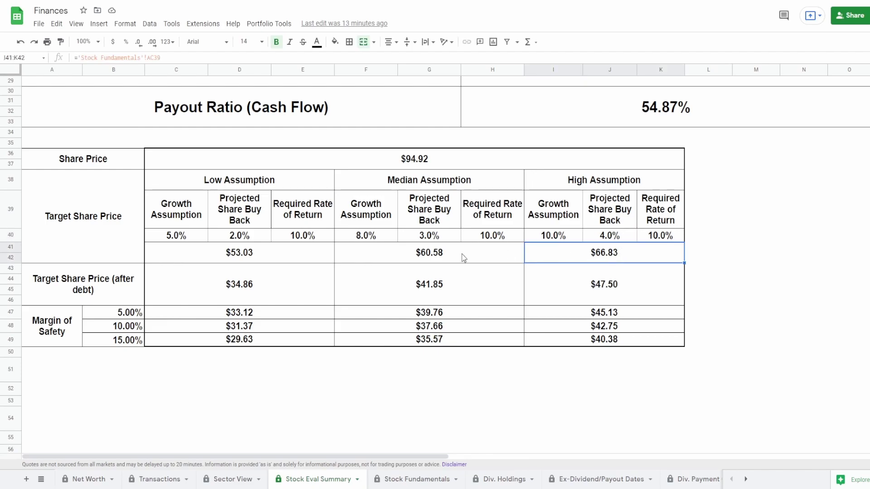
pyautogui.click(271, 267)
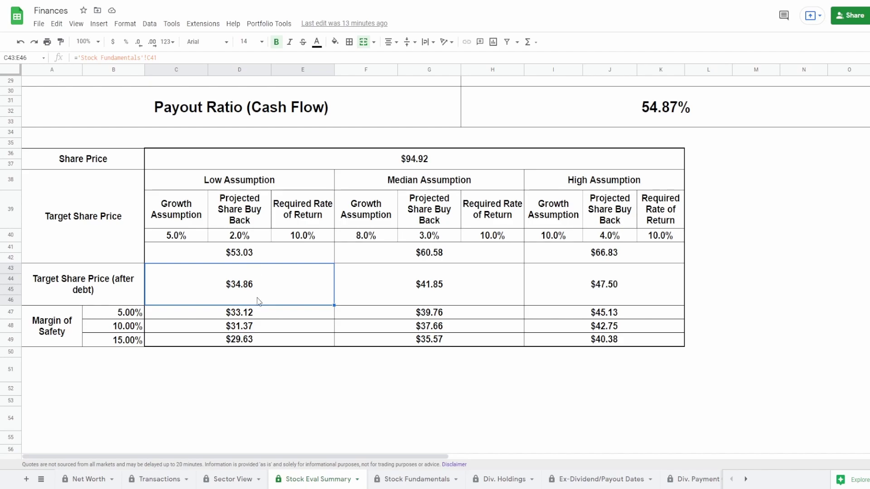
pyautogui.click(368, 293)
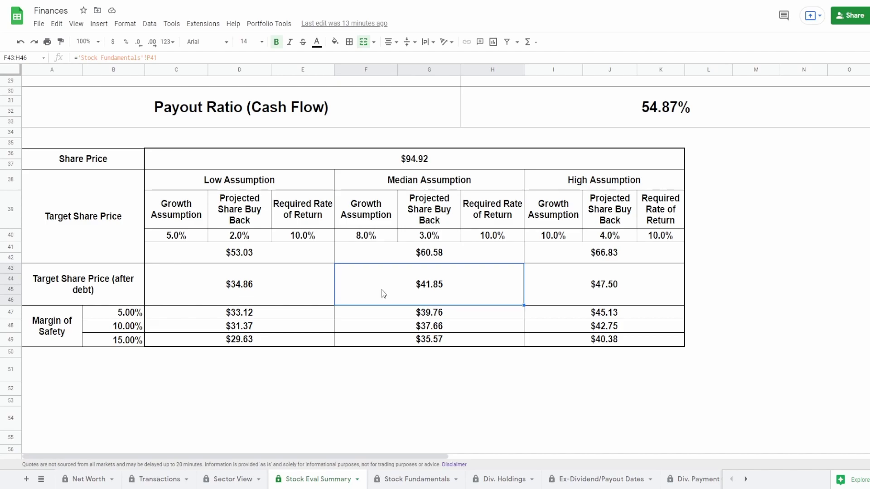
pyautogui.click(587, 281)
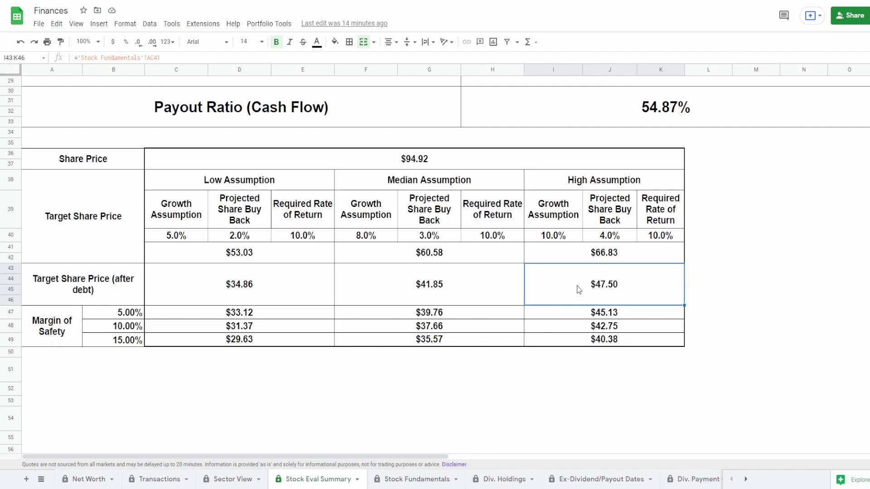
pyautogui.moveTo(133, 313)
pyautogui.mouseDown()
pyautogui.moveTo(132, 339)
pyautogui.moveTo(135, 316)
pyautogui.mouseUp()
pyautogui.click(134, 345)
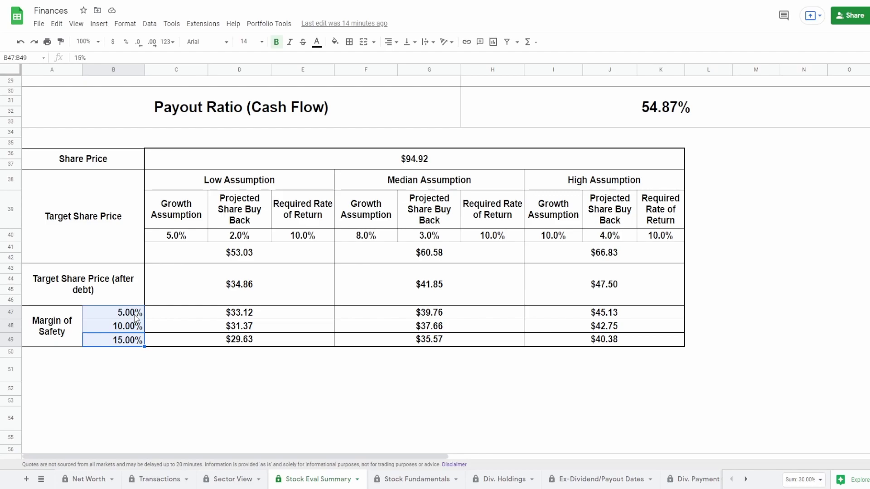
pyautogui.click(189, 313)
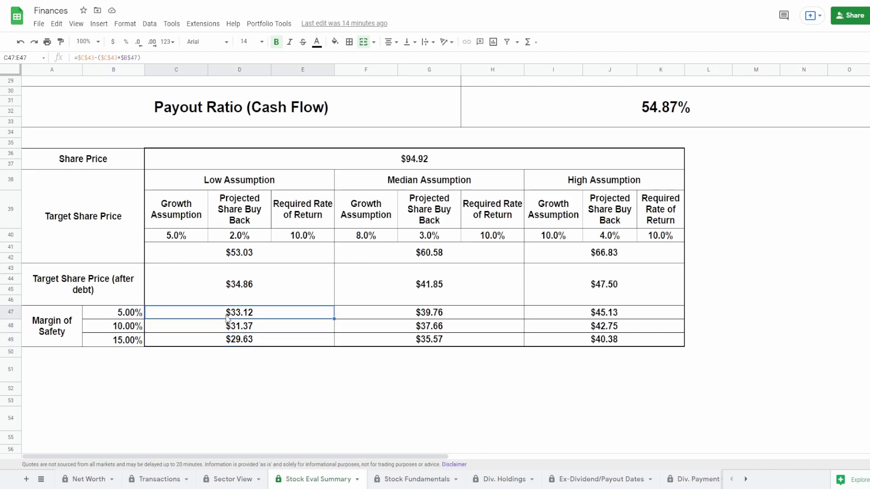
pyautogui.click(459, 345)
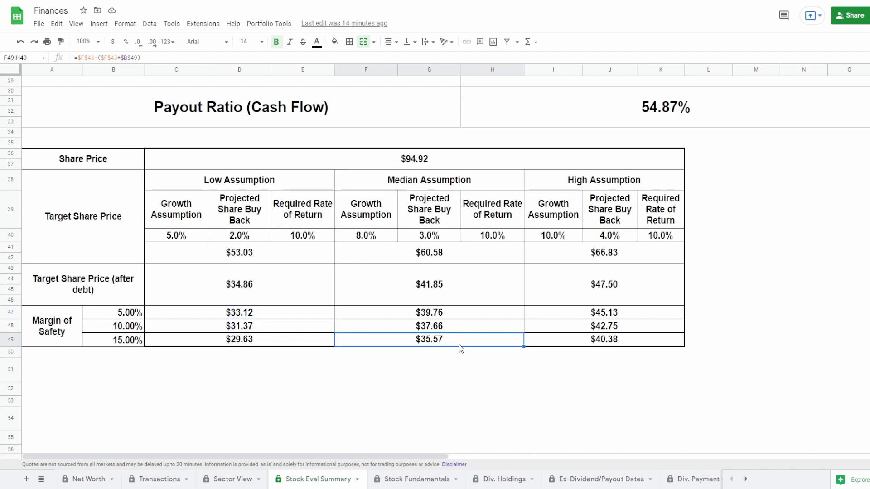
pyautogui.click(449, 311)
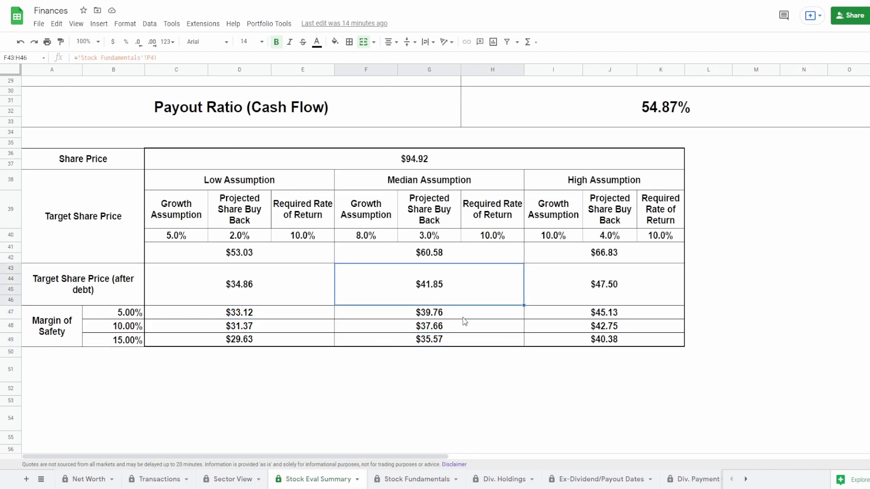
pyautogui.click(623, 339)
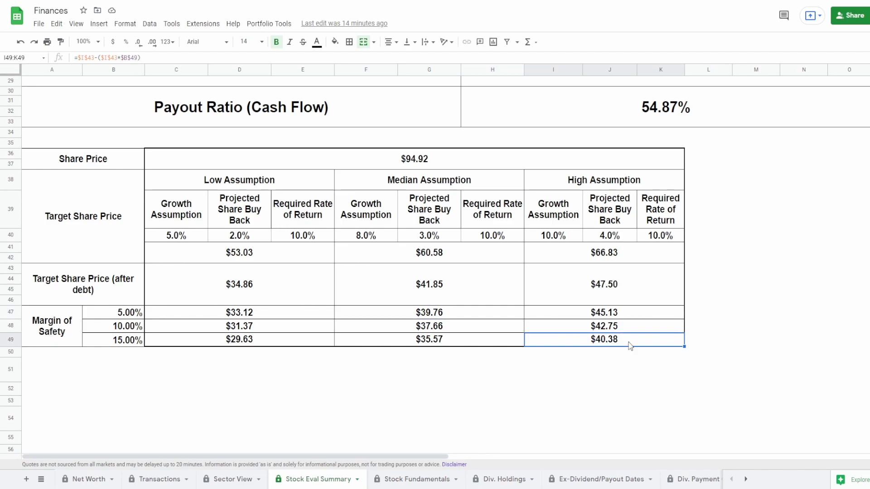
pyautogui.click(625, 314)
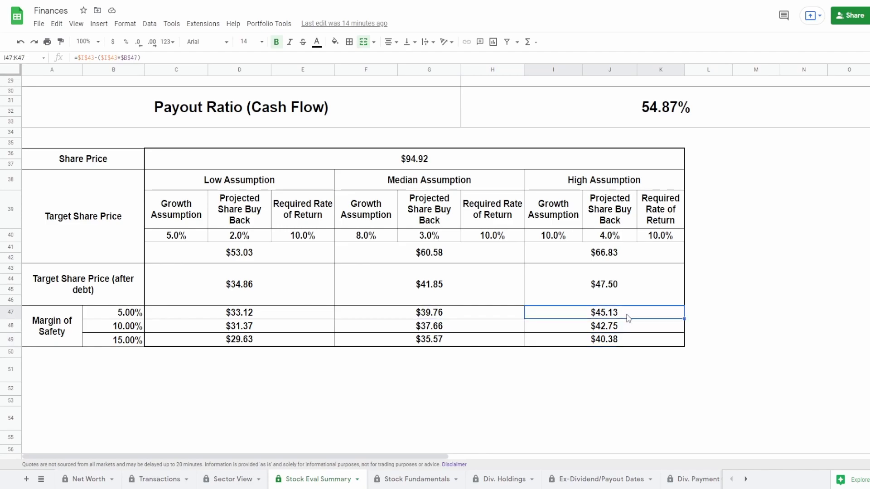
pyautogui.click(467, 162)
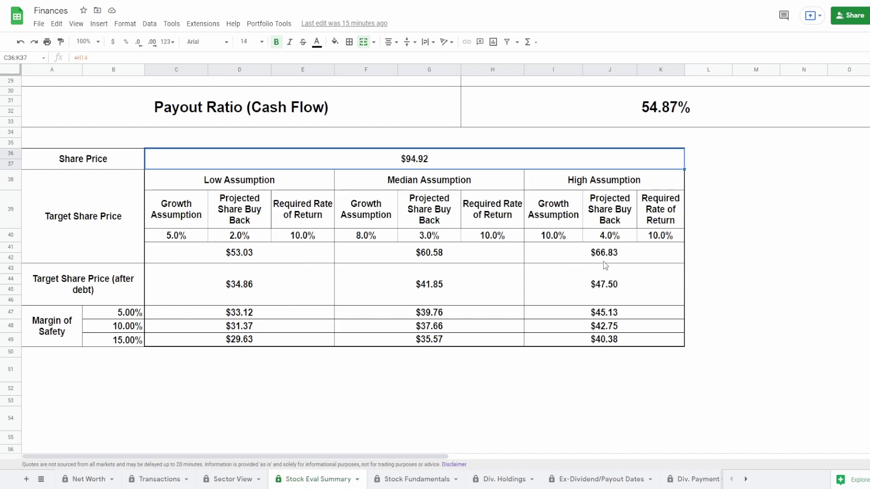
pyautogui.click(609, 276)
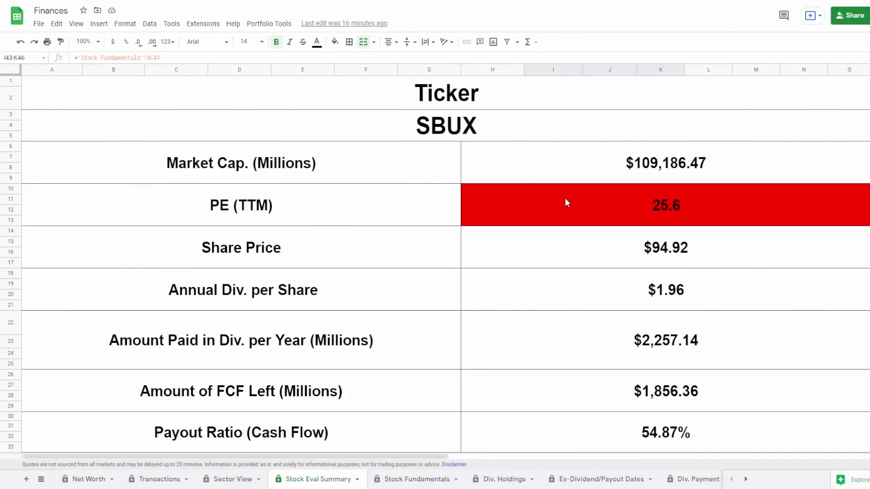
# - Return to the top of the sheet and check the $1.96 Annual Div. per Share cell
pyautogui.click(597, 275)
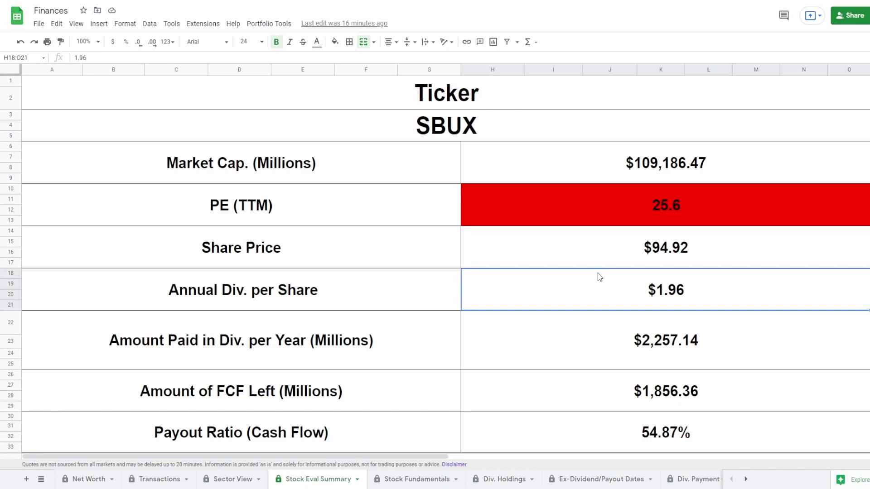